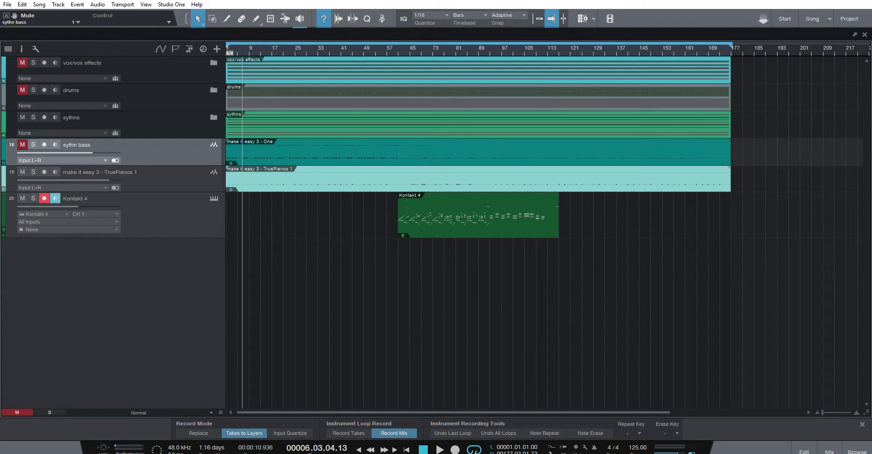
# Make the sythns folder track taller and unmute the drums folder
pyautogui.click(145, 121)
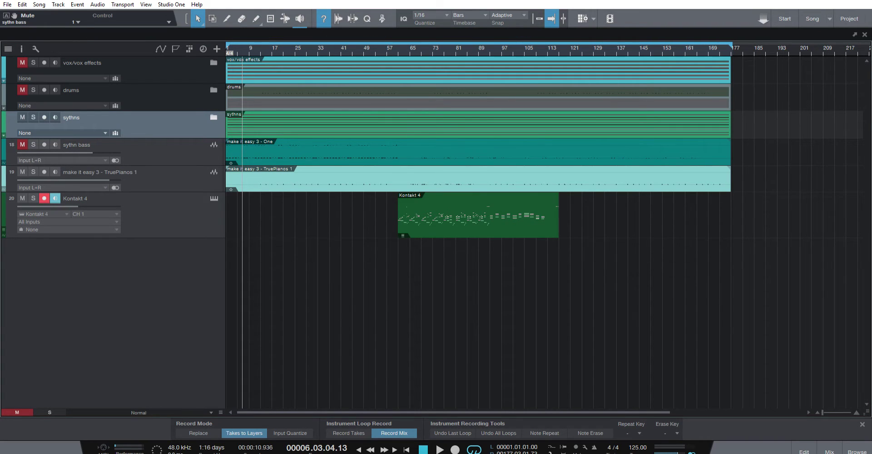
pyautogui.moveTo(145, 138); pyautogui.dragTo(145, 156)
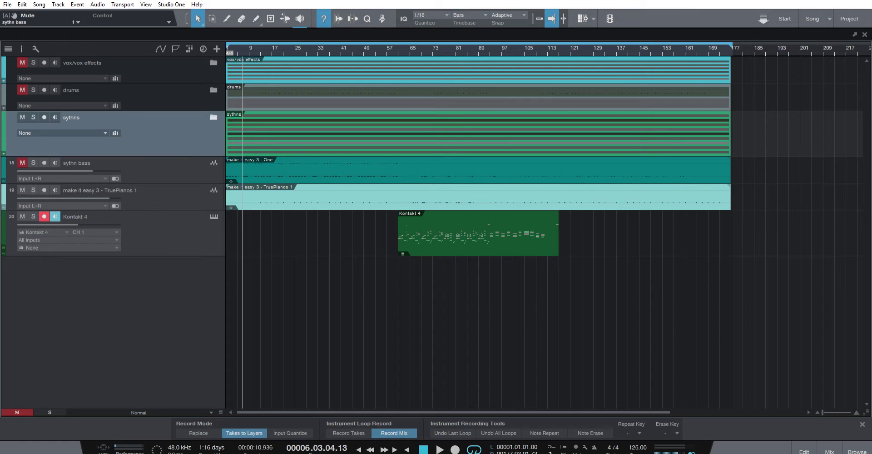
pyautogui.click(22, 90)
pyautogui.click(136, 96)
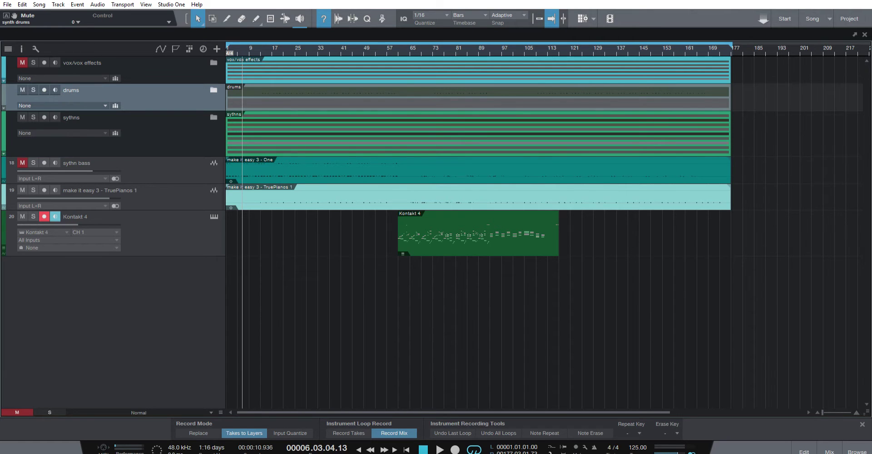
# Unmute the sythn bass track and move it between the drums and sythns folders
pyautogui.click(136, 172)
pyautogui.click(22, 163)
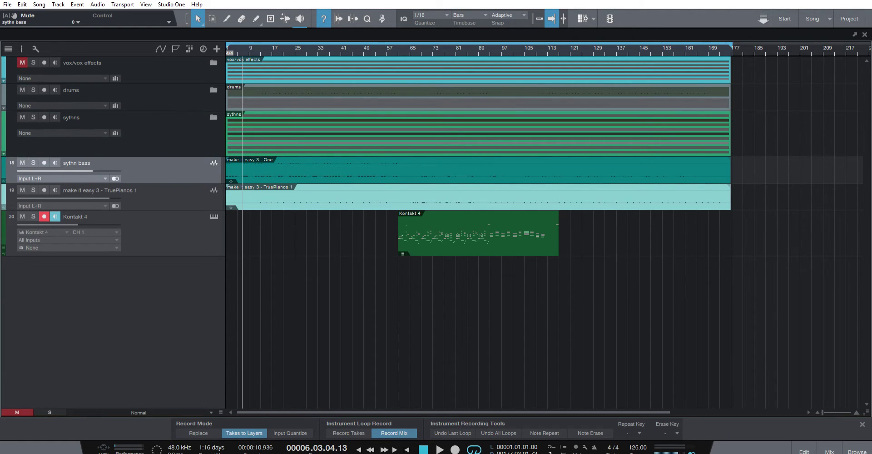
pyautogui.moveTo(136, 168); pyautogui.dragTo(136, 112)
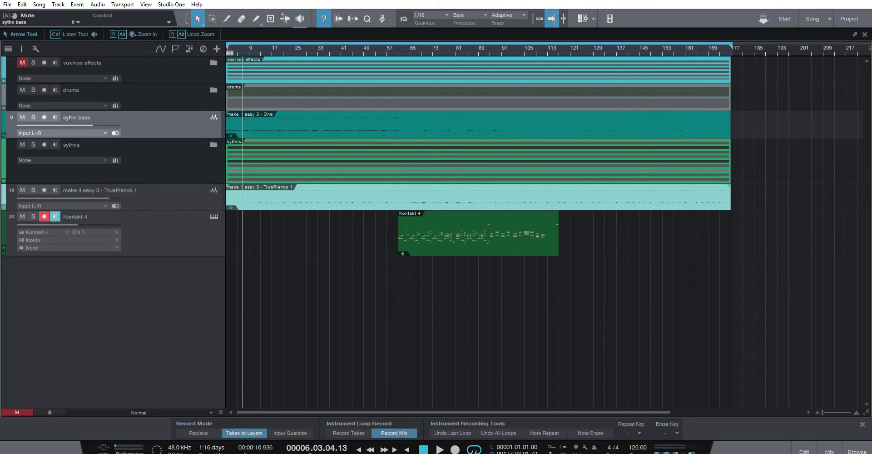
# Play the unmuted tracks from about bar 12 to hear drums, bass, synths and piano together
pyautogui.click(261, 51)
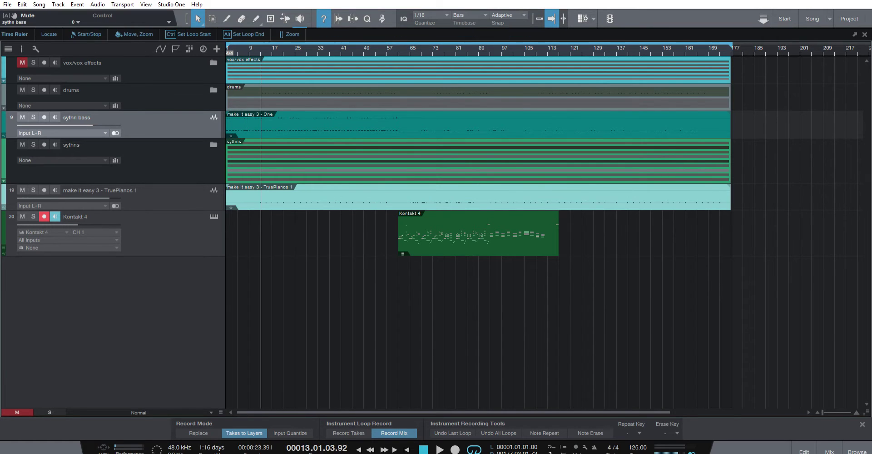
pyautogui.click(258, 50)
pyautogui.press('space')
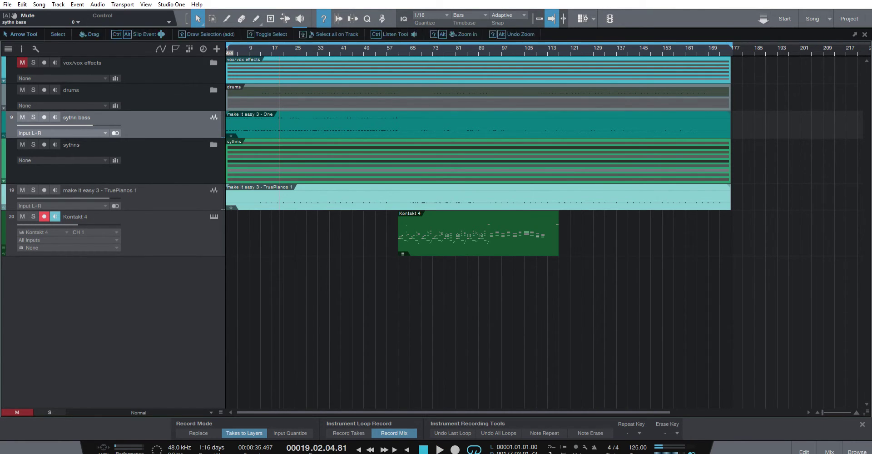
# Make the TruePianos 1 track taller and briefly open and close the sythns folder
pyautogui.moveTo(113, 210); pyautogui.dragTo(114, 229)
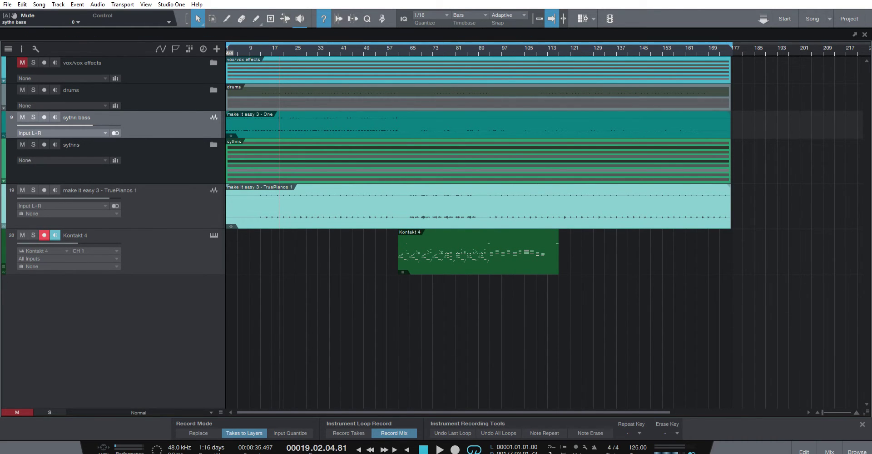
pyautogui.click(214, 145)
pyautogui.click(214, 144)
# Mute the drums folder and the sythn bass track, and select the sythns folder
pyautogui.click(71, 90)
pyautogui.click(22, 90)
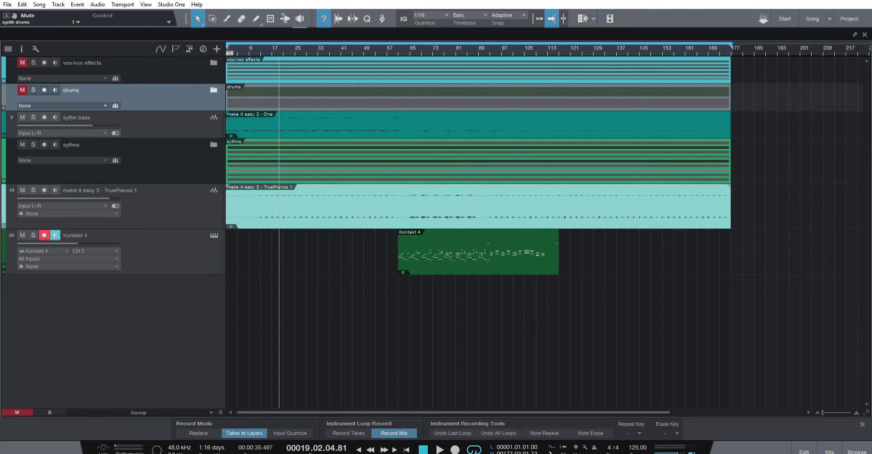
pyautogui.click(23, 117)
pyautogui.click(22, 145)
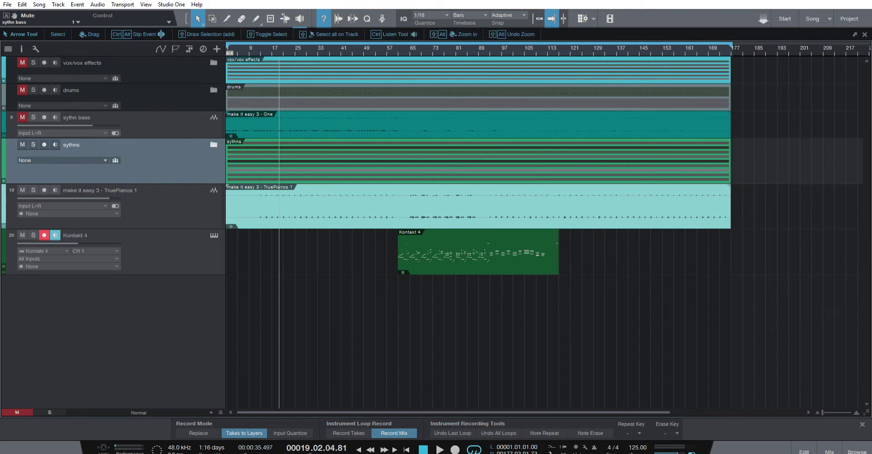
# Solo the TruePianos 1 track and listen to it from about bar 12
pyautogui.scroll(3, 257, 49)
pyautogui.click(256, 49)
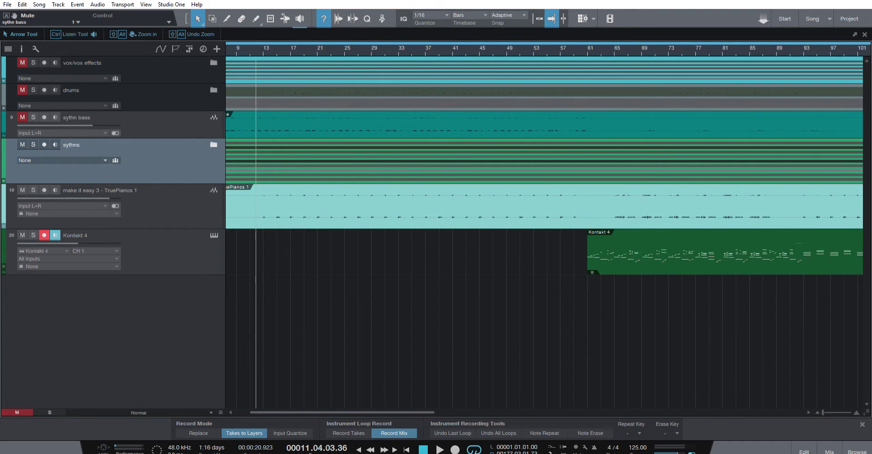
pyautogui.click(159, 207)
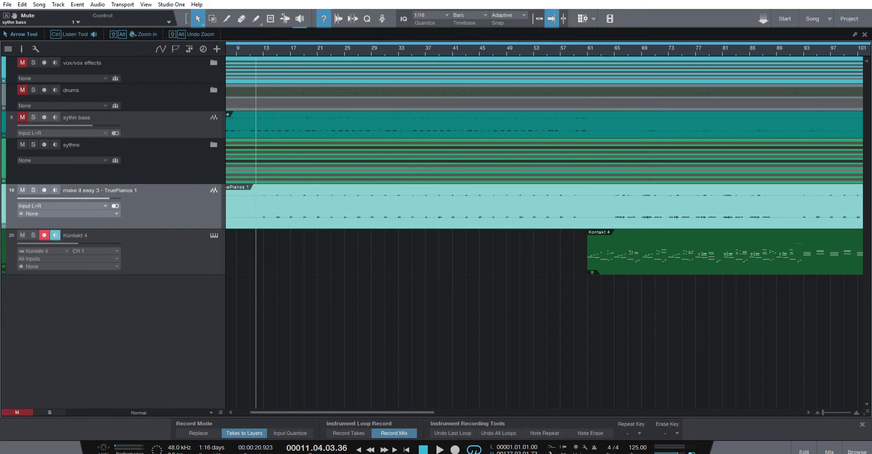
pyautogui.click(261, 49)
pyautogui.click(33, 190)
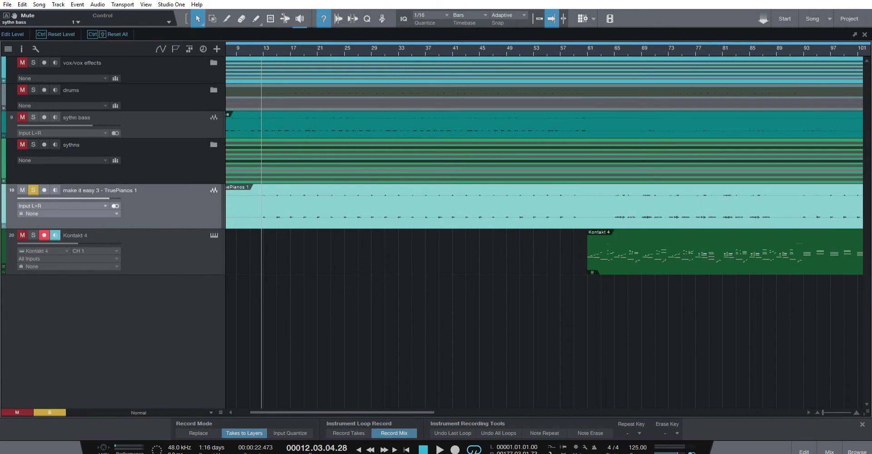
pyautogui.press('space')
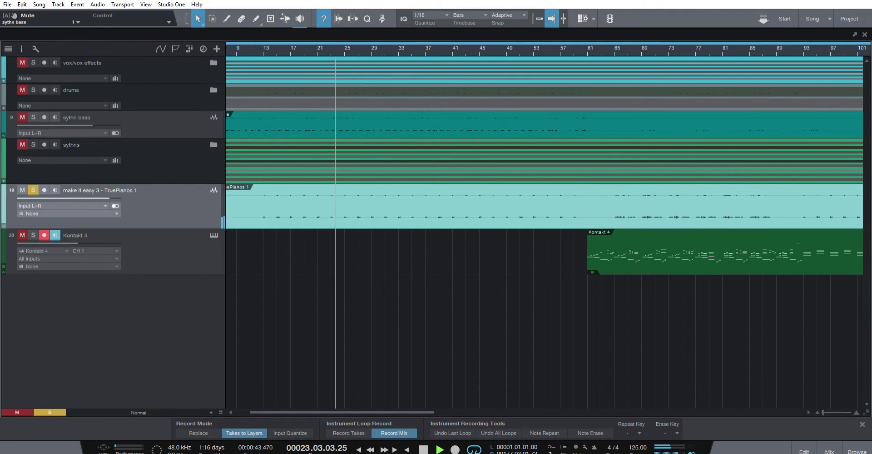
pyautogui.press('space')
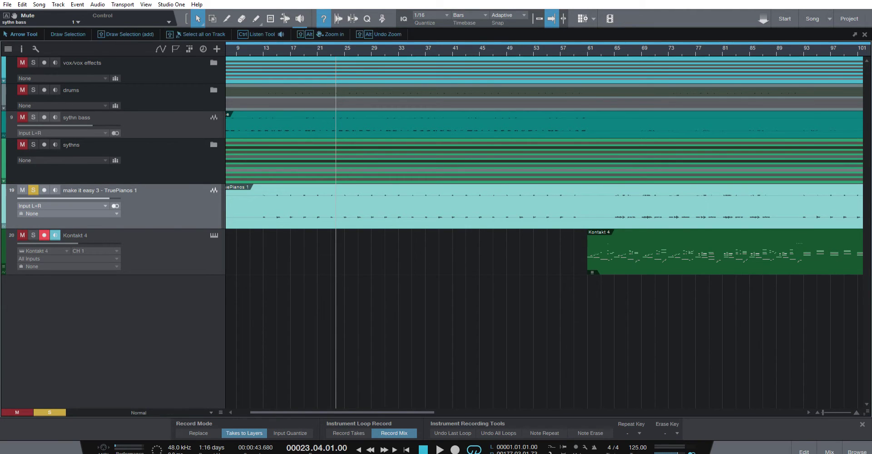
# Make the TruePianos 1 track taller still and expand the sythns folder to show its tracks
pyautogui.moveTo(137, 228); pyautogui.dragTo(136, 252)
pyautogui.moveTo(318, 49); pyautogui.dragTo(318, 32)
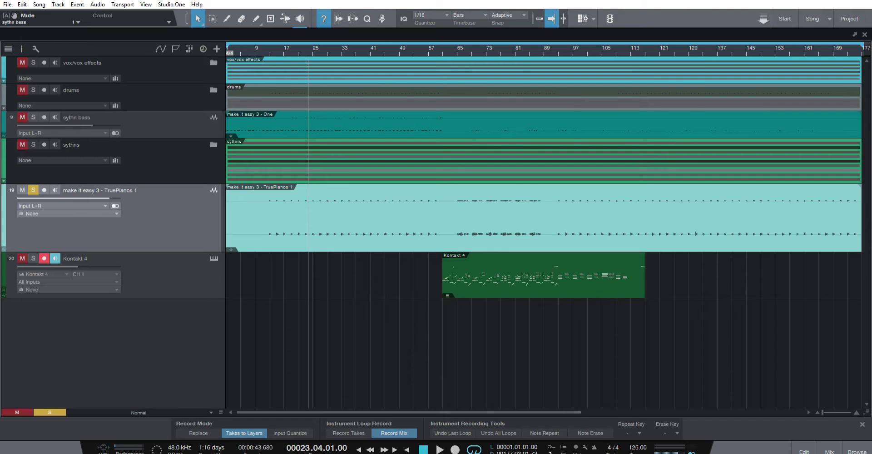
pyautogui.click(214, 145)
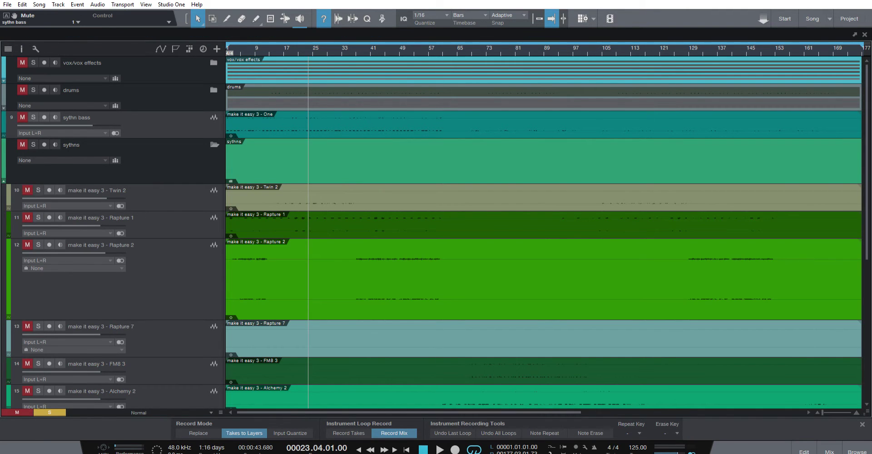
# Solo the Twin 2 track alongside the piano and play from about bar 14
pyautogui.click(163, 197)
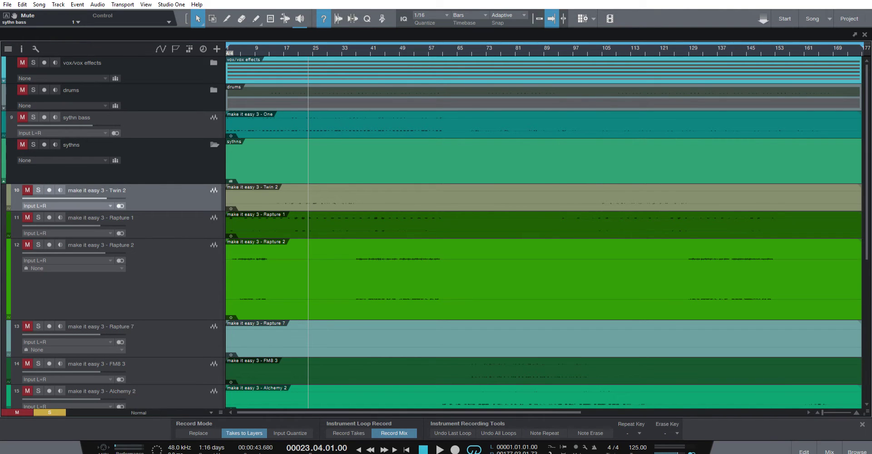
pyautogui.click(38, 190)
pyautogui.click(267, 53)
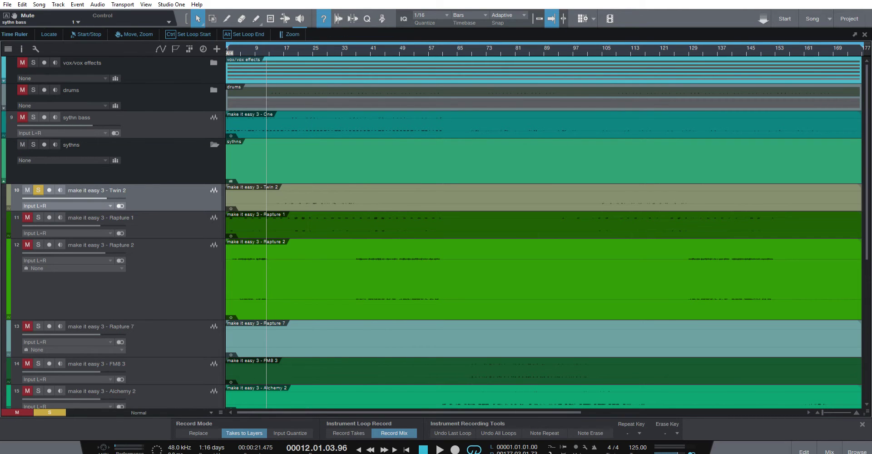
pyautogui.scroll(3, 267, 49)
pyautogui.click(280, 51)
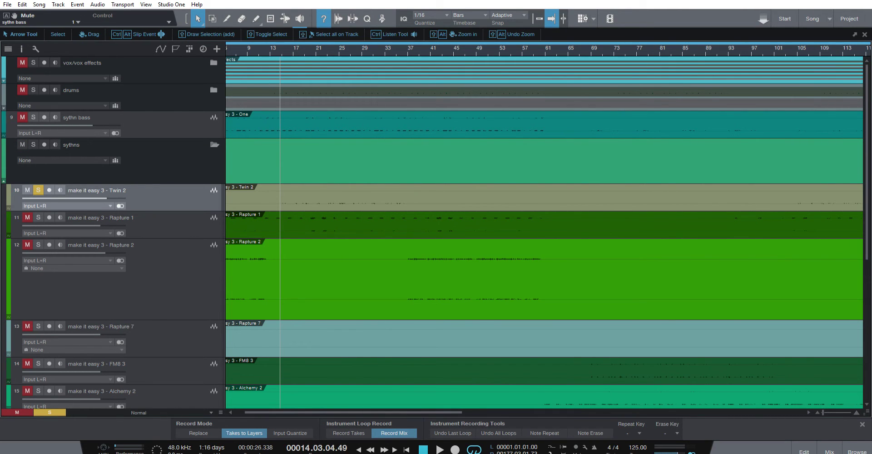
pyautogui.press('space')
pyautogui.scroll(-3, 432, 232)
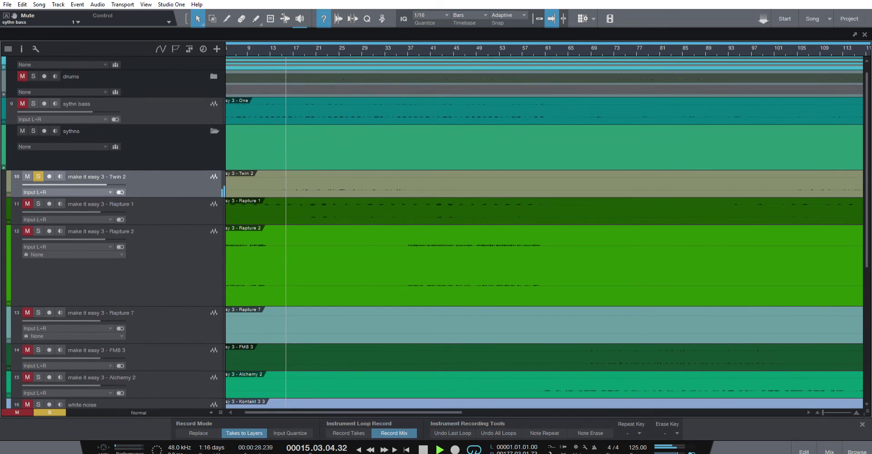
pyautogui.scroll(-5, 433, 232)
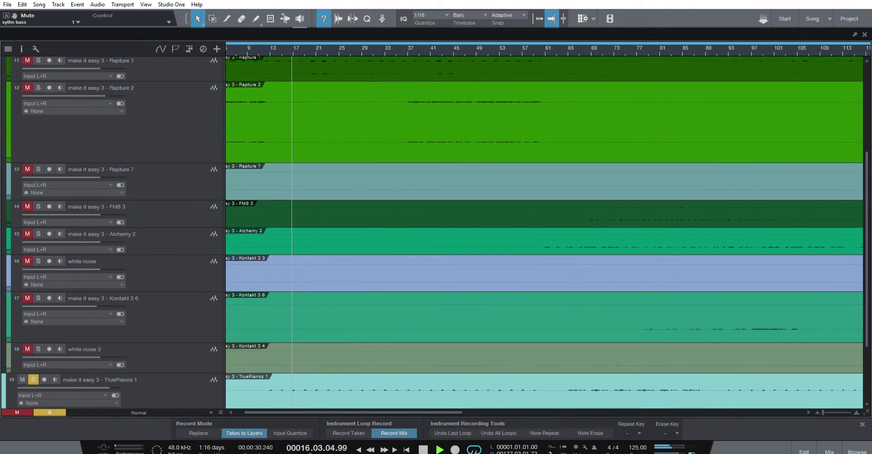
pyautogui.scroll(5, 432, 232)
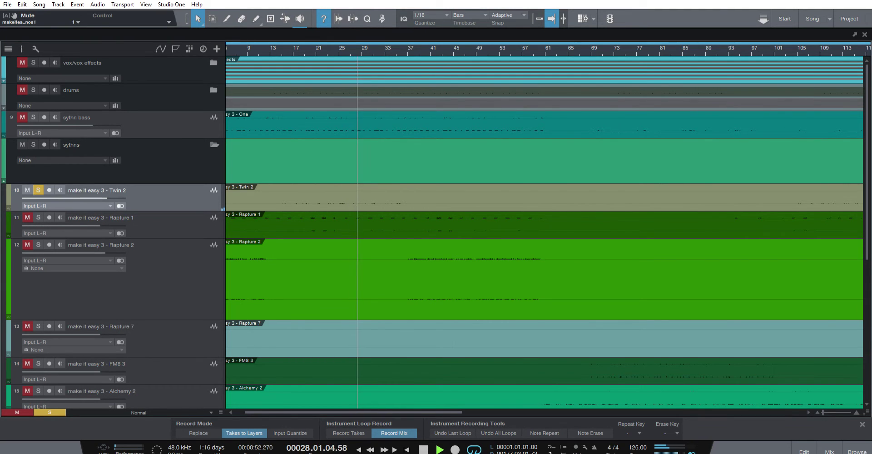
# Solo Rapture 1, Rapture 2, Rapture 7, FM8 3, Alchemy 2, white noise and Kontakt 3 6 as well during playback
pyautogui.click(39, 218)
pyautogui.click(39, 245)
pyautogui.scroll(-3, 38, 247)
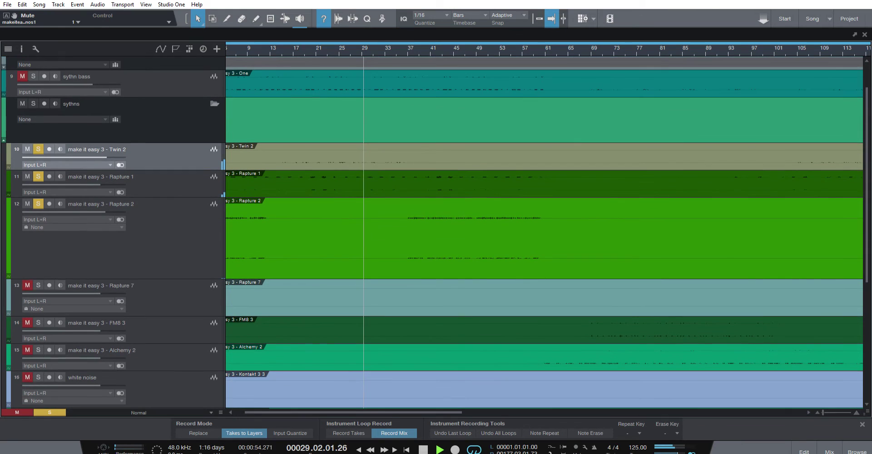
pyautogui.click(38, 285)
pyautogui.click(38, 322)
pyautogui.click(38, 350)
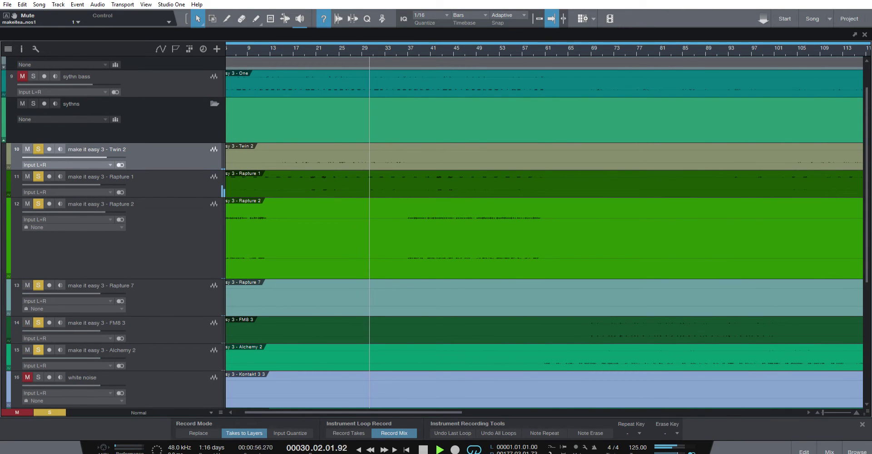
pyautogui.click(38, 377)
pyautogui.click(27, 377)
pyautogui.scroll(-3, 27, 378)
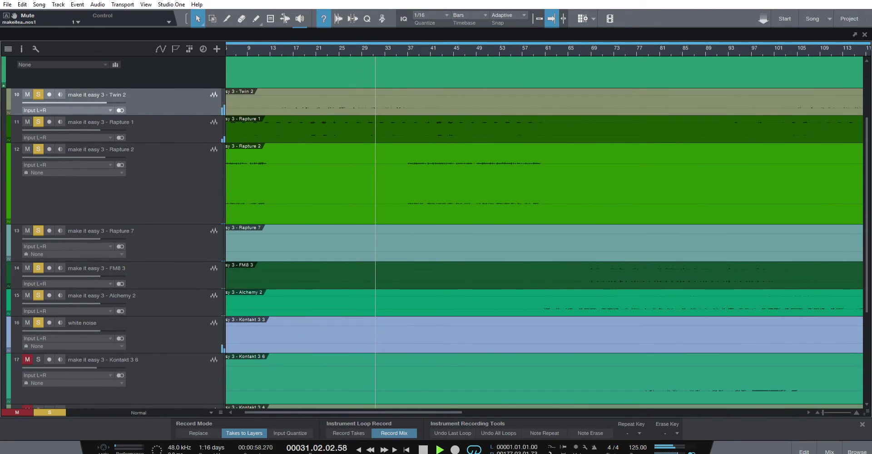
pyautogui.click(38, 360)
pyautogui.click(27, 360)
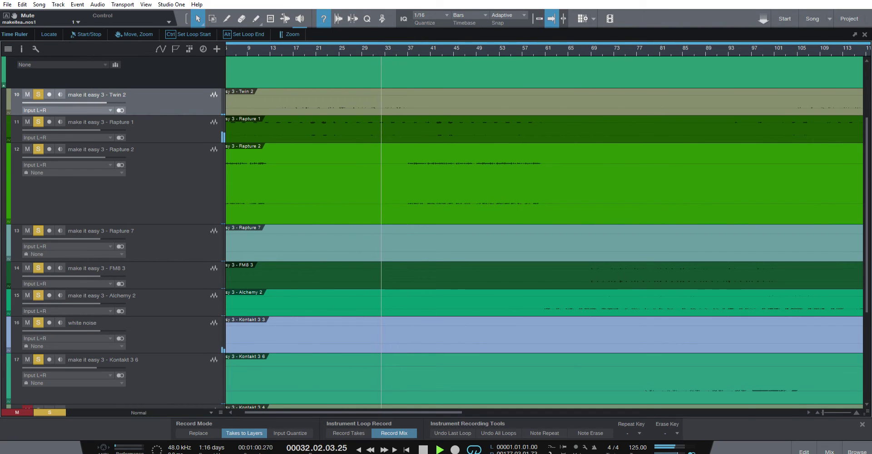
# Listen to the soloed synth tracks until about bar 37, stop playback and turn autoscroll back on
pyautogui.scroll(-5, 282, 49)
pyautogui.scroll(3, 282, 49)
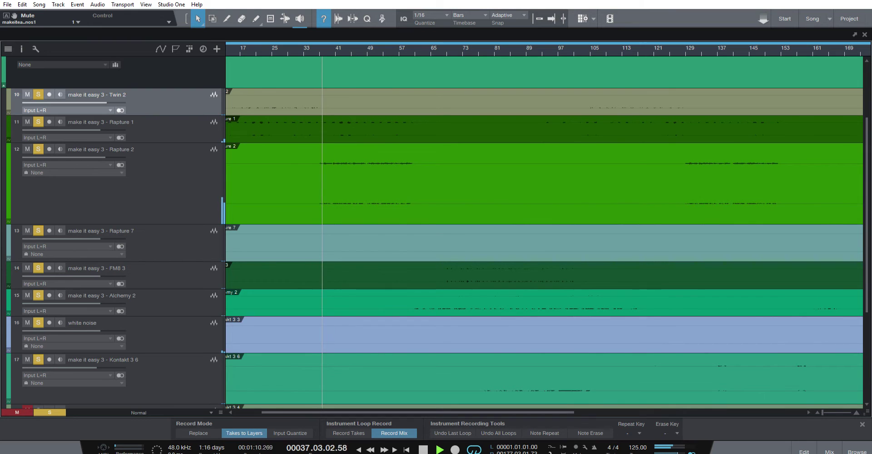
pyautogui.press('space')
pyautogui.press('f')
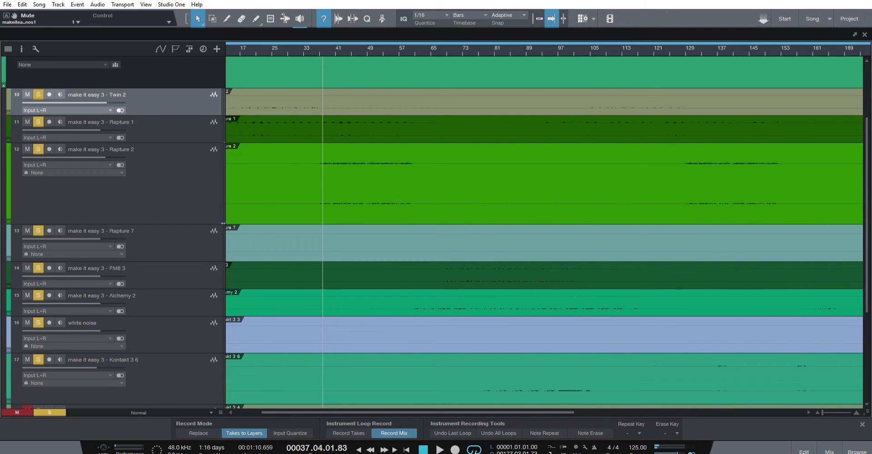
# Reduce the height of the Rapture 2 track
pyautogui.moveTo(113, 224); pyautogui.dragTo(113, 185)
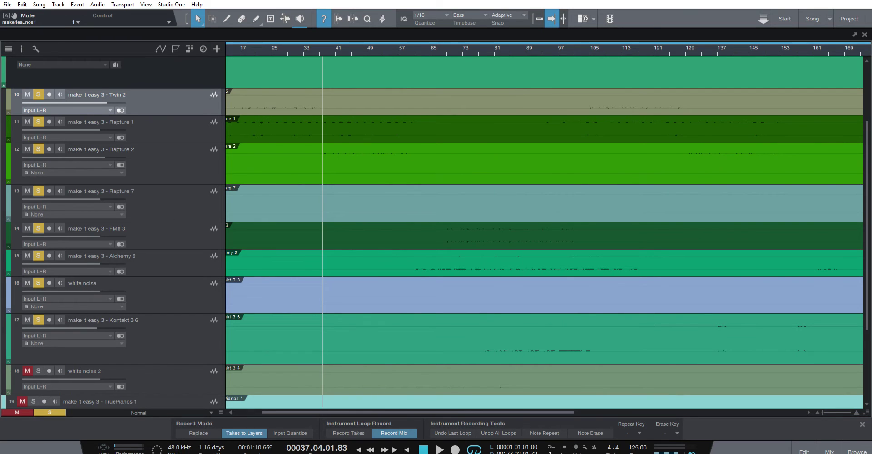
pyautogui.scroll(-2, 432, 232)
pyautogui.scroll(5, 432, 232)
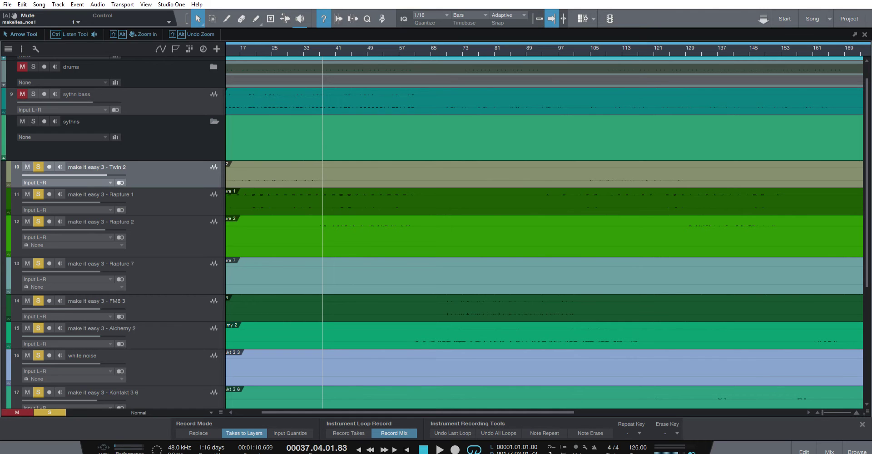
# Go through the tracks in the sythns folder, selecting Rapture 1 and FM8 3 in turn
pyautogui.click(157, 201)
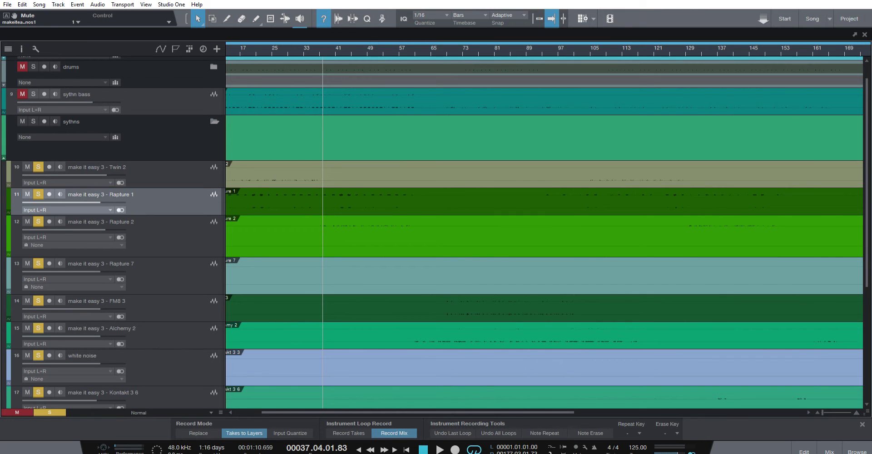
pyautogui.scroll(-1, 432, 232)
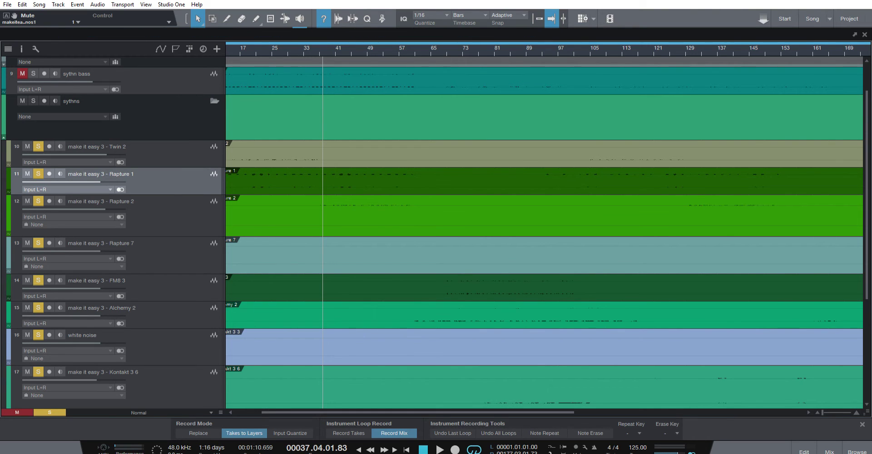
pyautogui.scroll(-3, 173, 268)
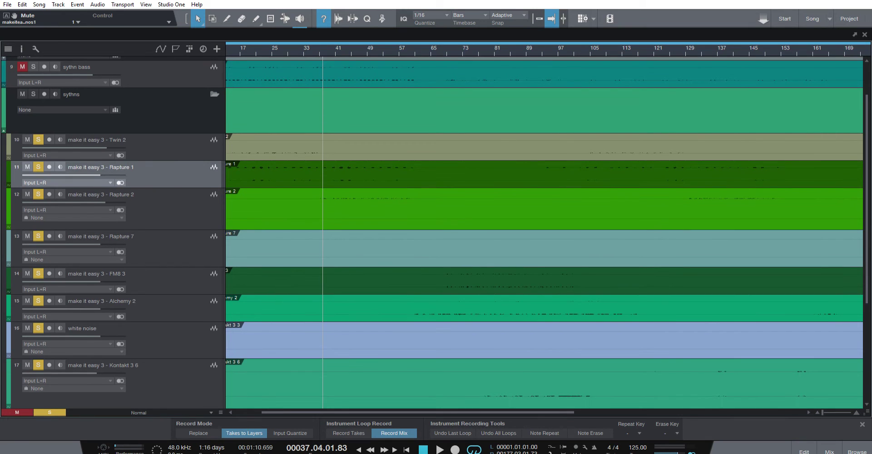
pyautogui.click(172, 268)
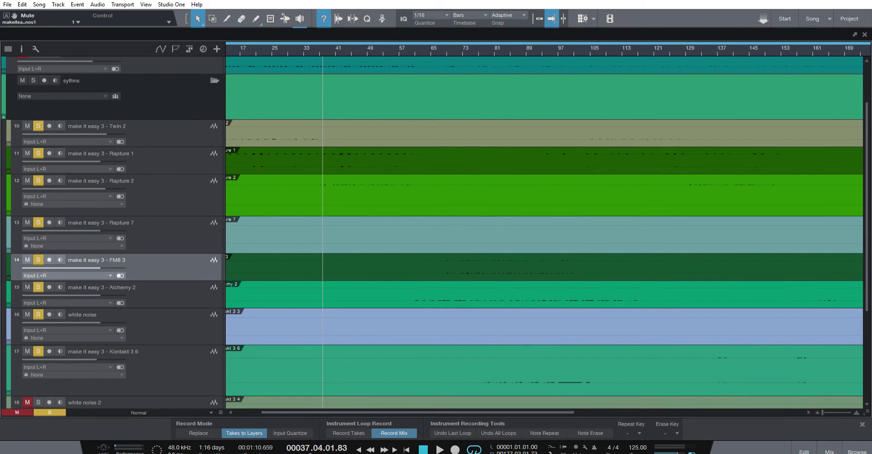
# Clear all solos, solo only the Alchemy 2 track and play it from about bar 65 to bar 68
pyautogui.scroll(-2, 173, 273)
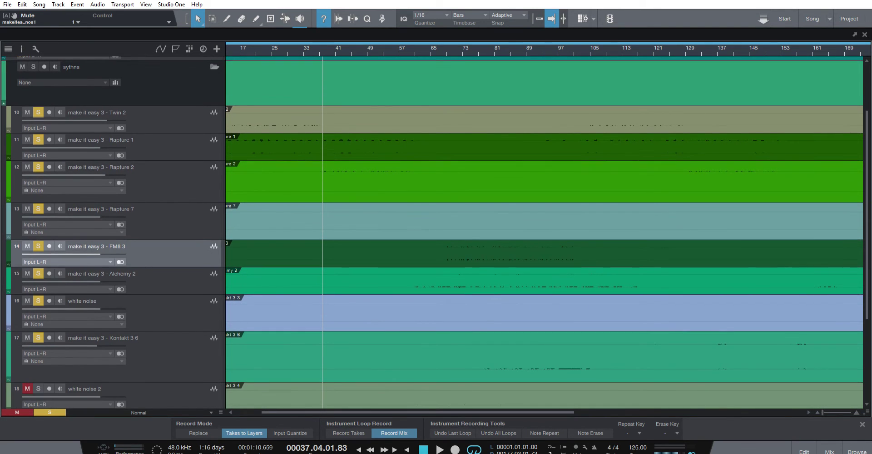
pyautogui.click(172, 273)
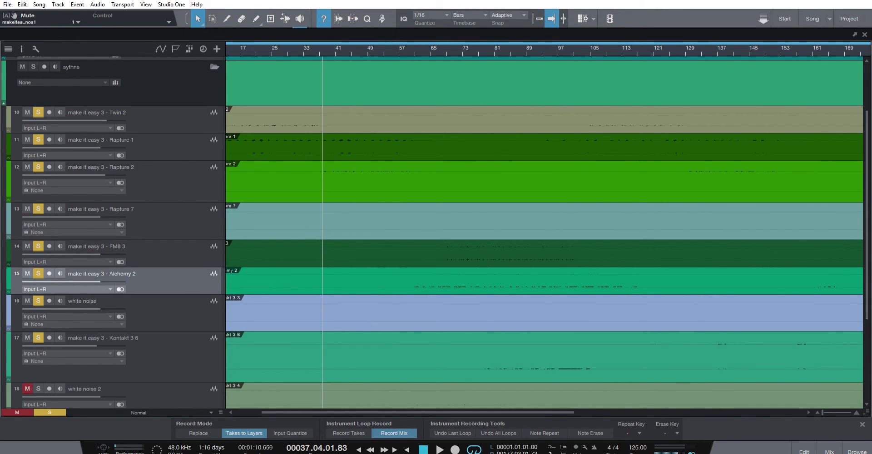
pyautogui.click(49, 413)
pyautogui.click(38, 274)
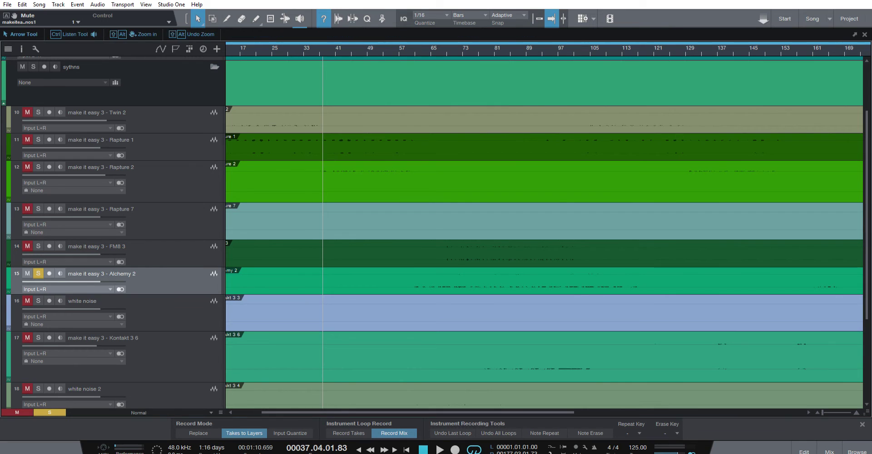
pyautogui.click(431, 50)
pyautogui.press('space')
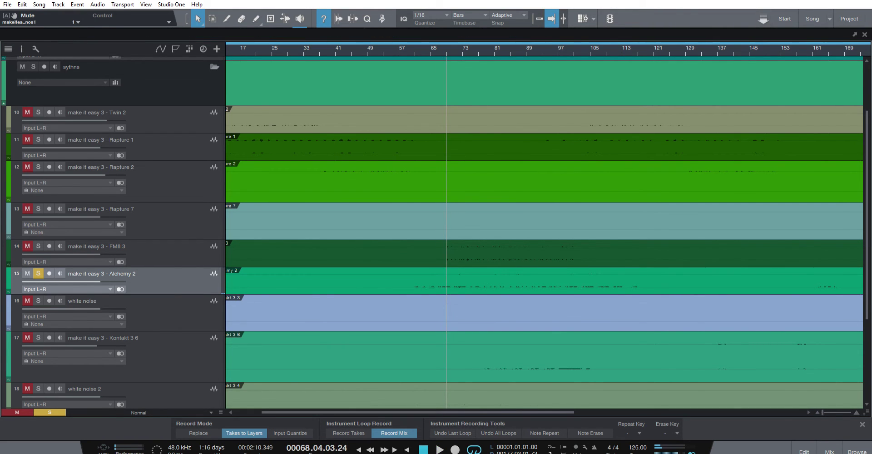
# Go through Kontakt 3 6, white noise 2 and TruePianos 1 in turn and collapse the sythns folder
pyautogui.scroll(-2, 118, 313)
pyautogui.click(103, 311)
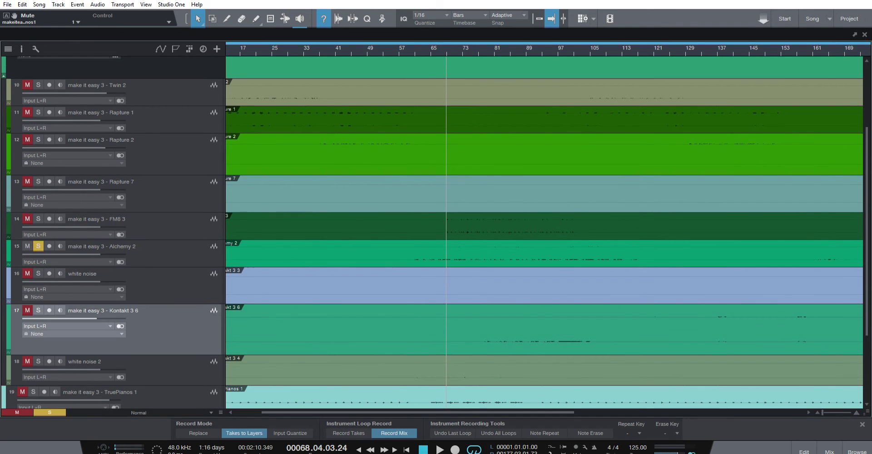
pyautogui.scroll(-2, 435, 232)
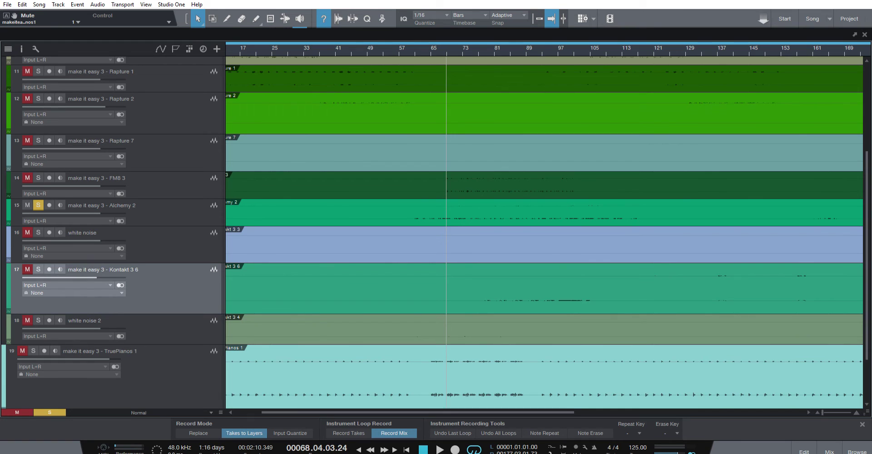
pyautogui.scroll(-2, 434, 232)
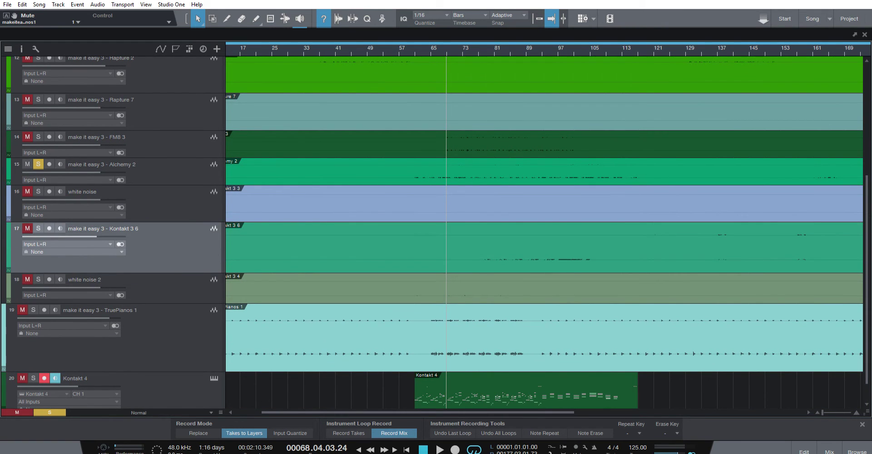
pyautogui.click(155, 287)
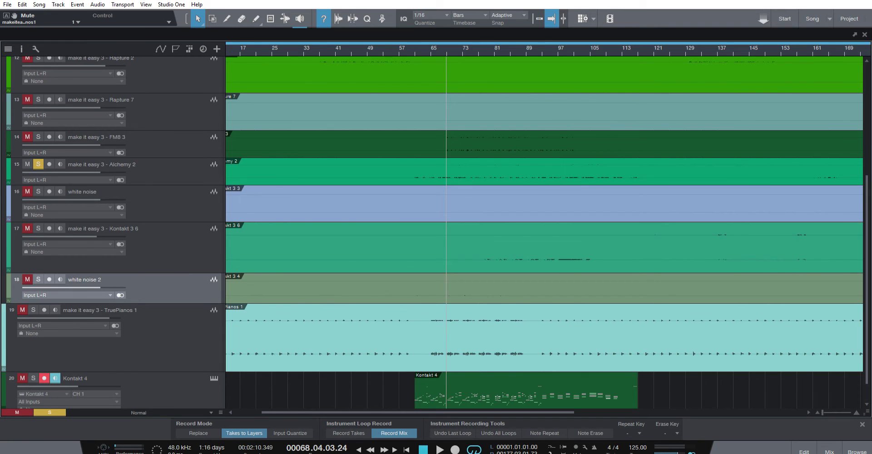
pyautogui.click(159, 340)
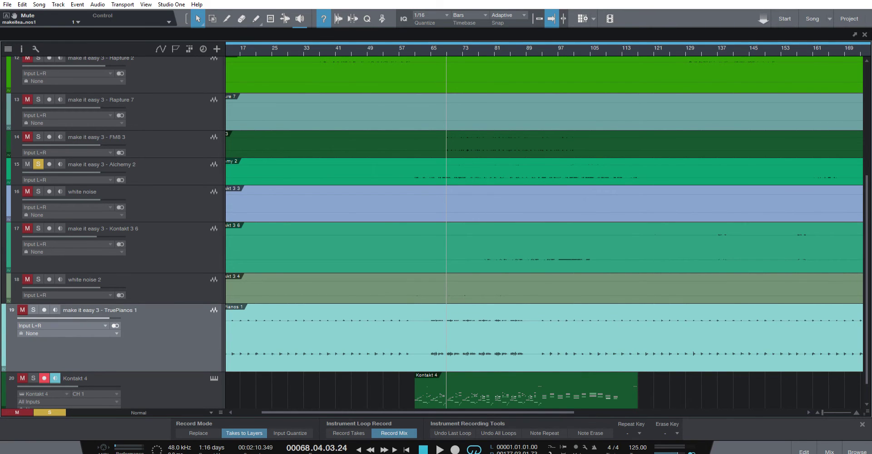
pyautogui.scroll(9, 545, 227)
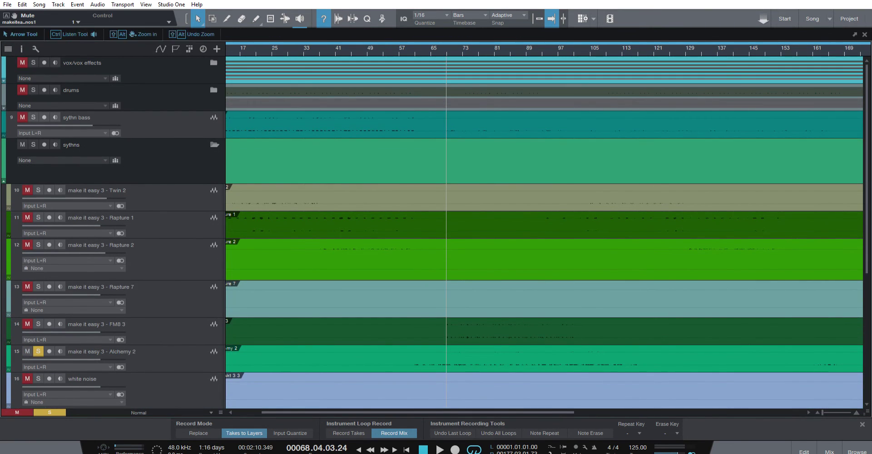
pyautogui.click(215, 144)
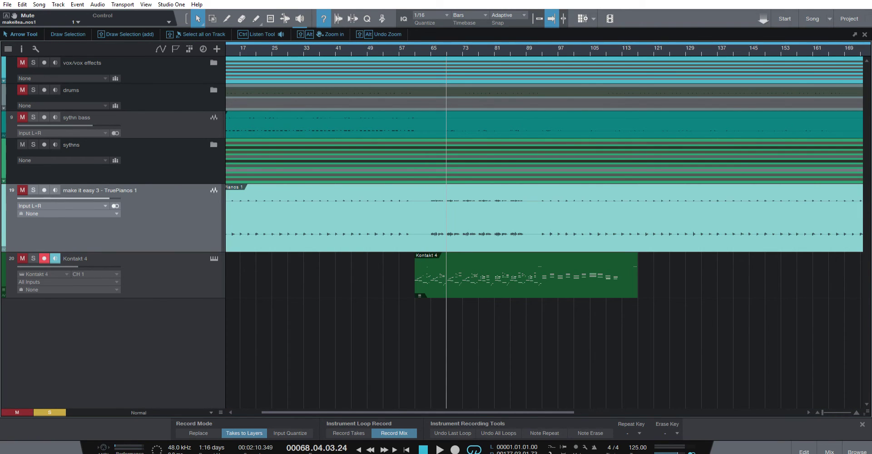
# Solo the Kontakt 4 track and place the playhead at the start of its part, about bar 61
pyautogui.click(417, 53)
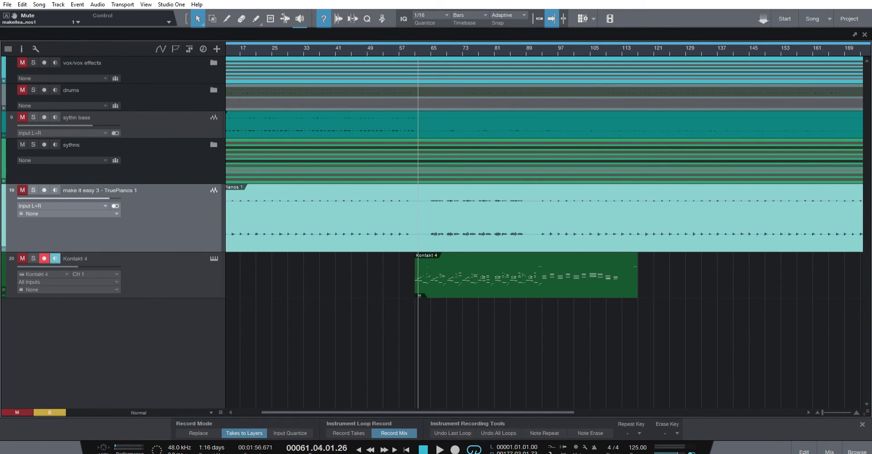
pyautogui.click(33, 259)
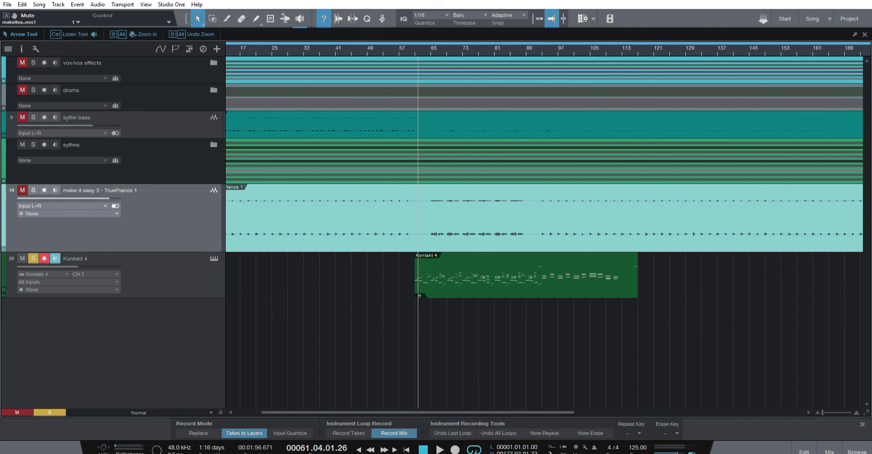
pyautogui.click(412, 52)
pyautogui.moveTo(412, 53); pyautogui.dragTo(405, 75)
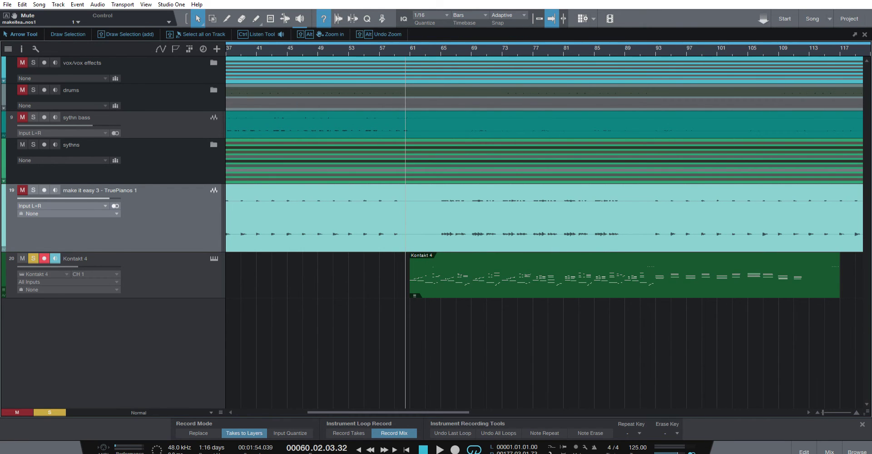
pyautogui.click(410, 52)
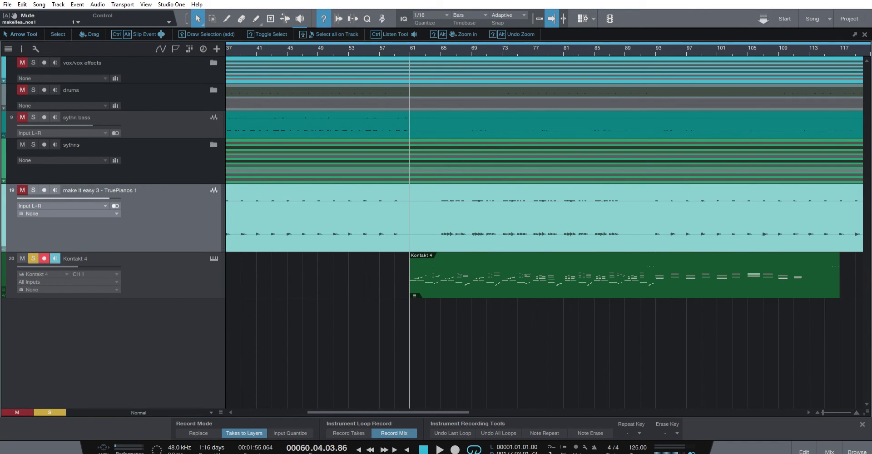
# Open the Kontakt 4 part in the note editor and delete the stray high notes around bar 92
pyautogui.doubleClick(447, 283)
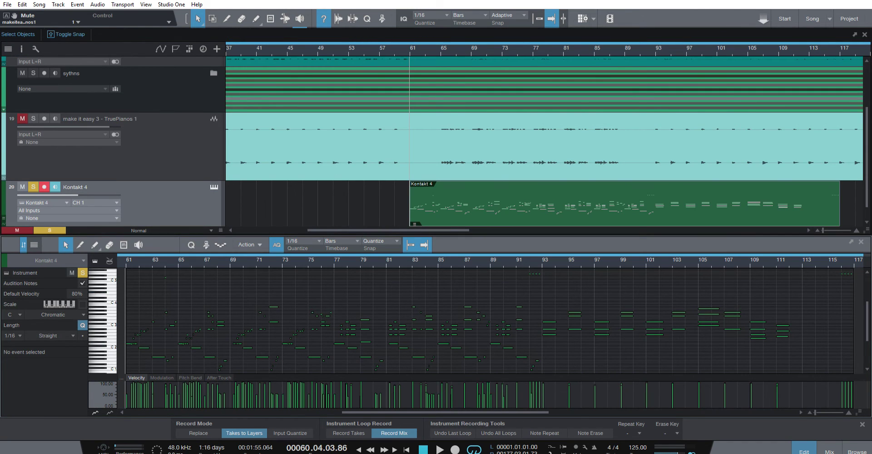
pyautogui.moveTo(551, 271); pyautogui.dragTo(157, 283)
pyautogui.press('Delete')
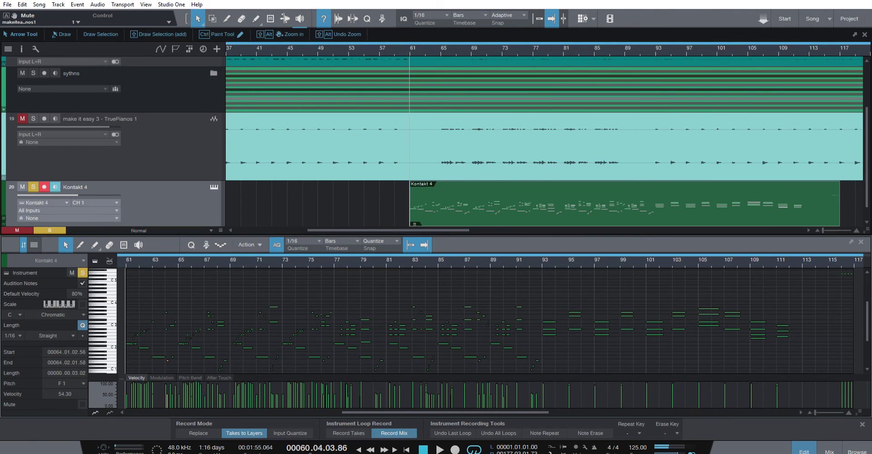
# Play the Kontakt 4 part from bar 61 to about bar 68 and clear all solos
pyautogui.press('space')
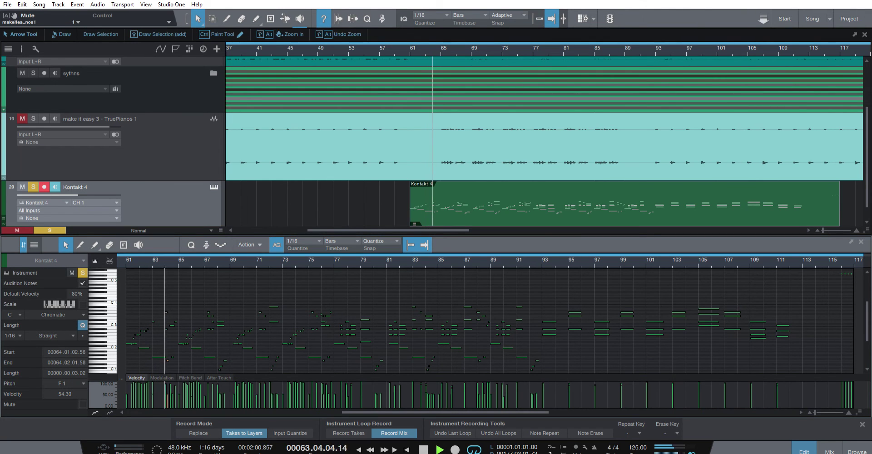
pyautogui.moveTo(193, 260); pyautogui.dragTo(299, 318)
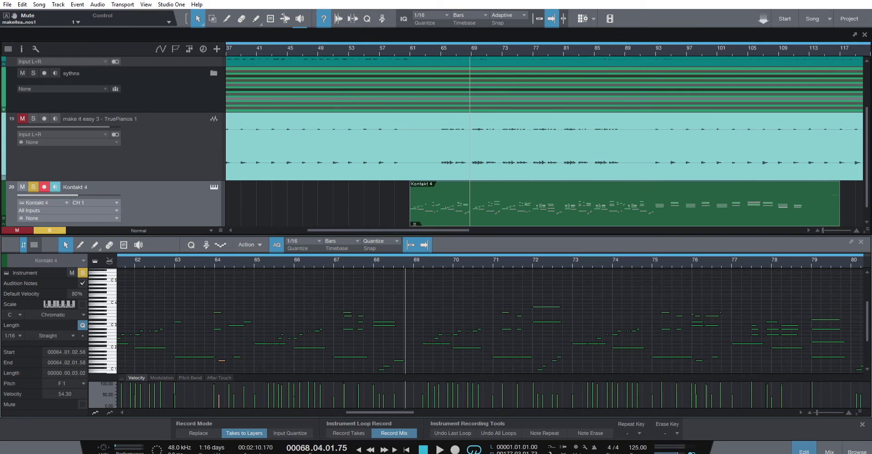
pyautogui.click(49, 230)
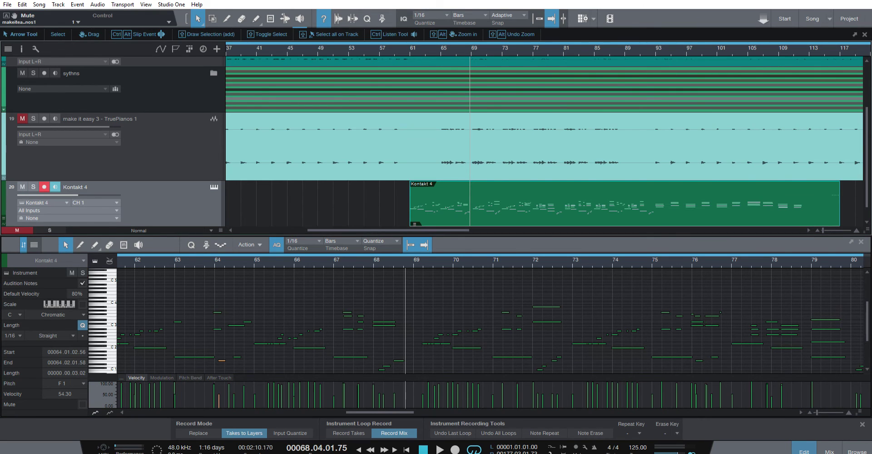
# Listen to the sustained chords of the Kontakt 4 part from bar 93 to about bar 106
pyautogui.hotkey('shift', 'f')
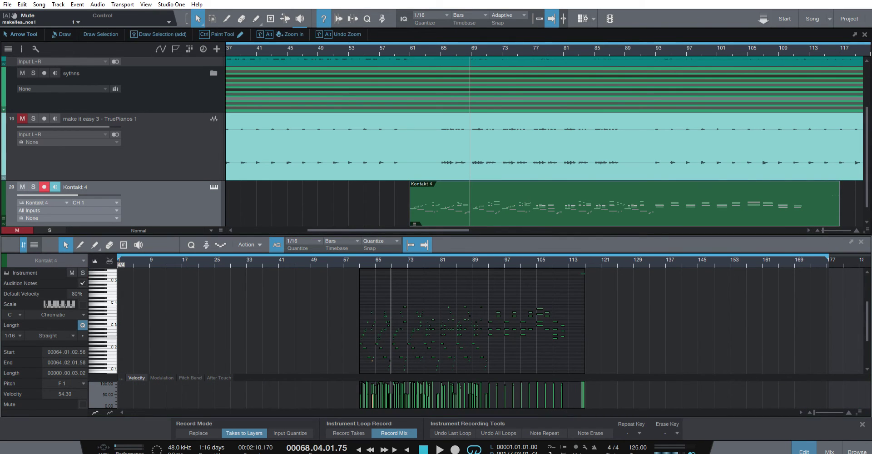
pyautogui.click(488, 262)
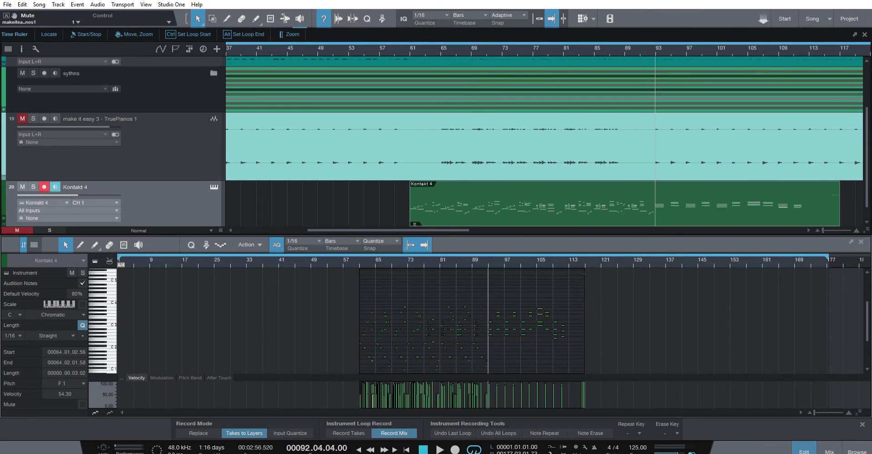
pyautogui.moveTo(489, 262); pyautogui.dragTo(461, 295)
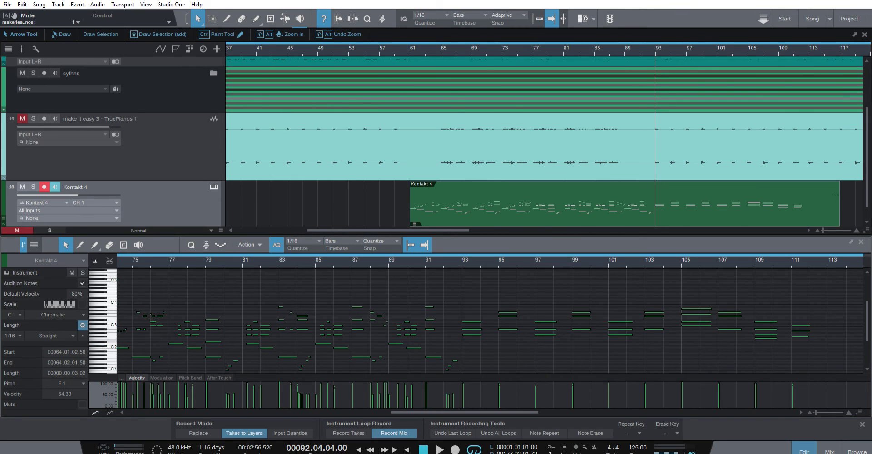
pyautogui.press('space')
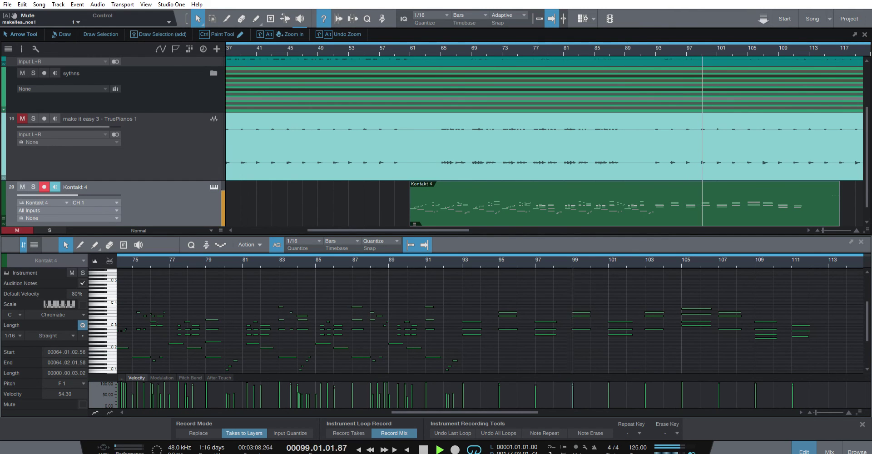
pyautogui.scroll(-3, 586, 260)
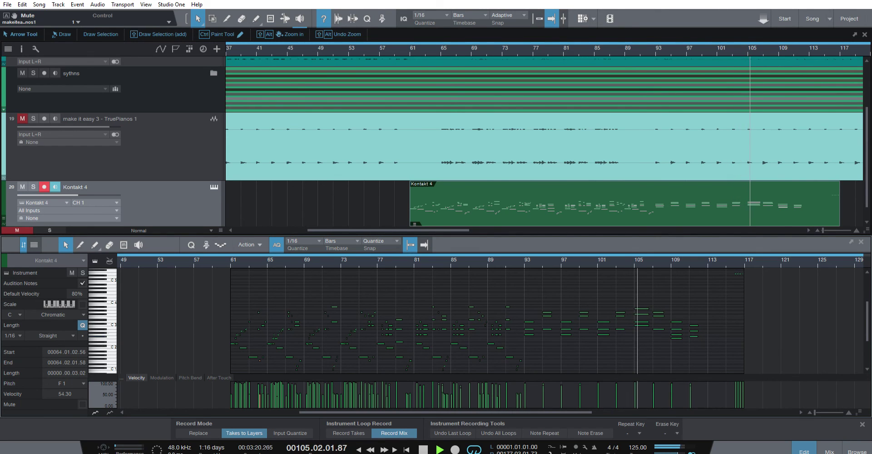
pyautogui.press('space')
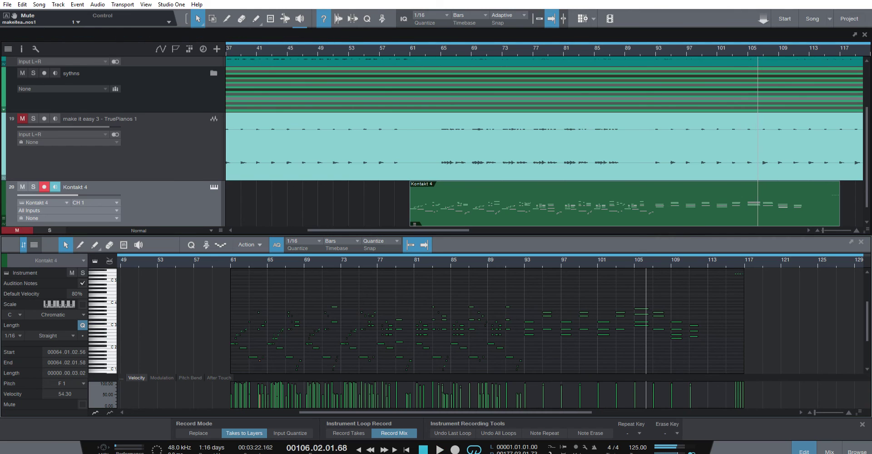
# Close the note editor and fit the whole song in the arrangement
pyautogui.click(214, 187)
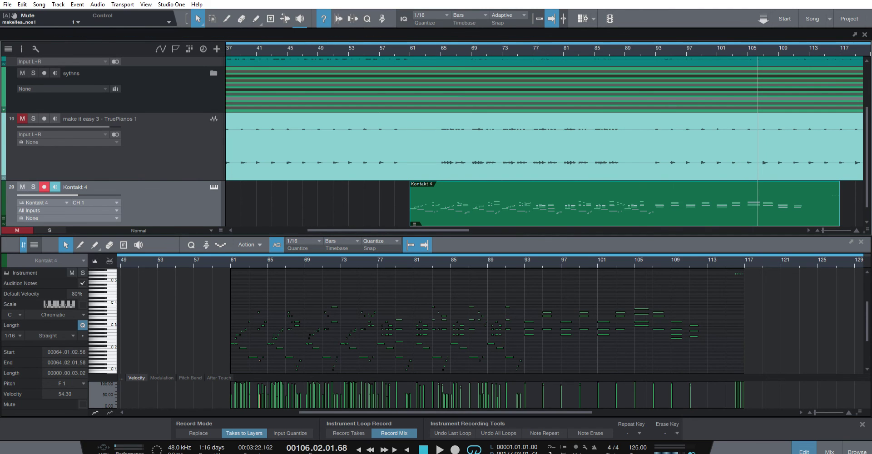
pyautogui.scroll(-1, 545, 136)
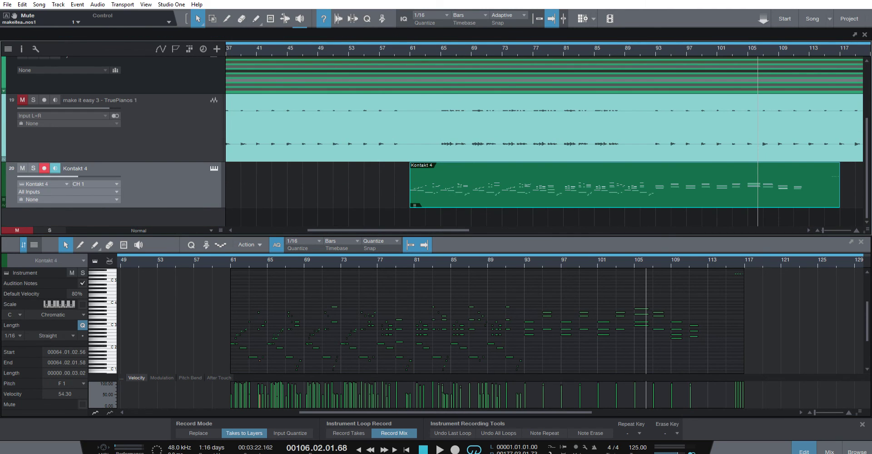
pyautogui.press('F2')
pyautogui.scroll(-4, 545, 48)
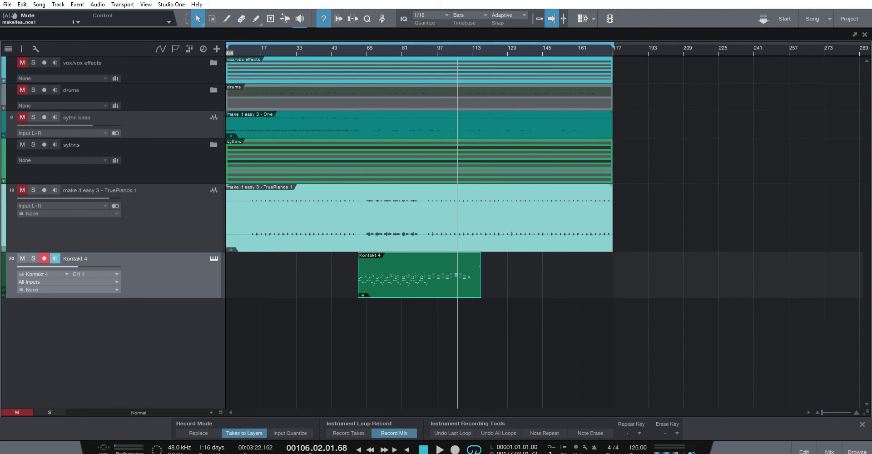
# Review the track groups by expanding and collapsing the drums and sythns folders and selecting the sythn bass track
pyautogui.press('Down')
pyautogui.press('Down')
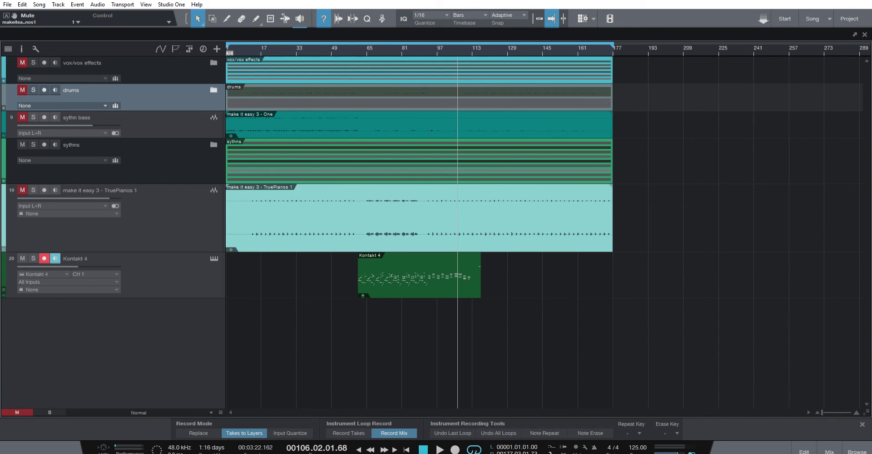
pyautogui.click(214, 90)
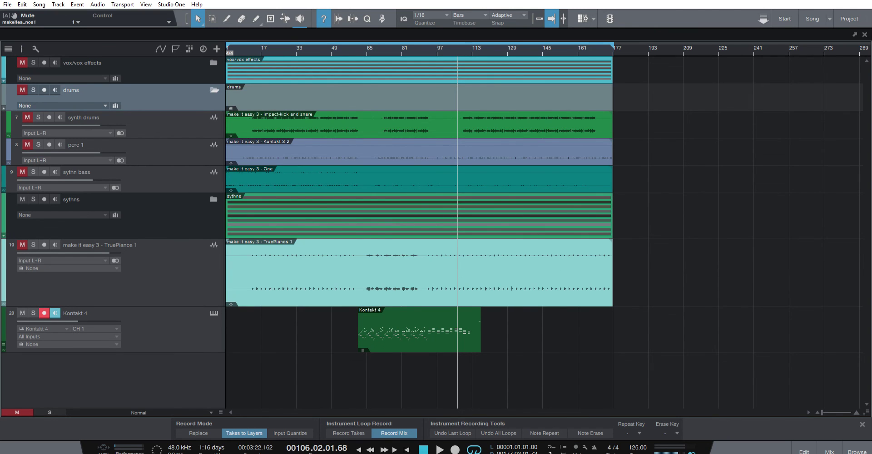
pyautogui.click(213, 90)
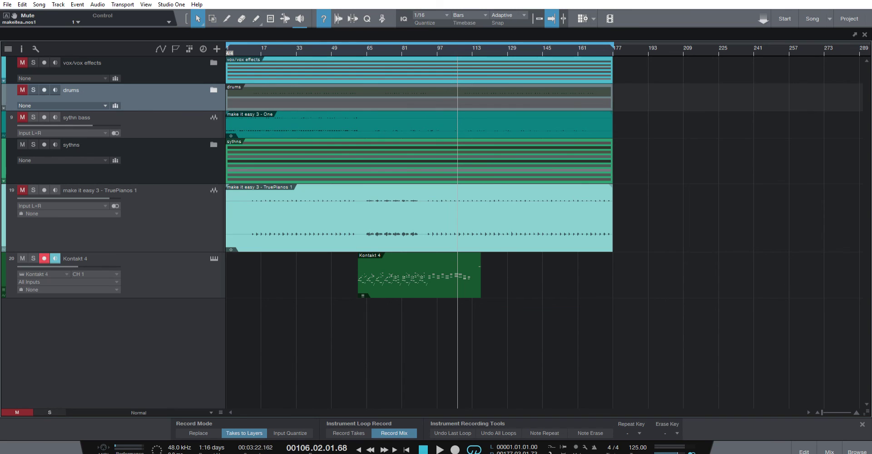
pyautogui.click(159, 121)
pyautogui.click(213, 90)
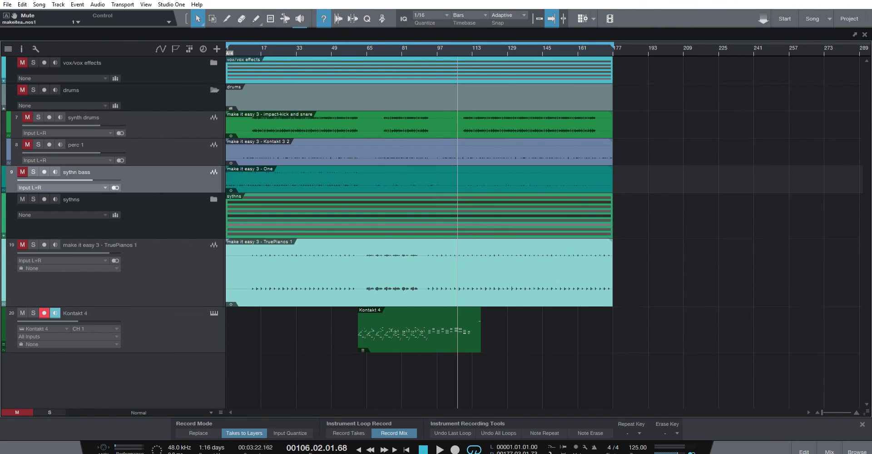
pyautogui.click(214, 90)
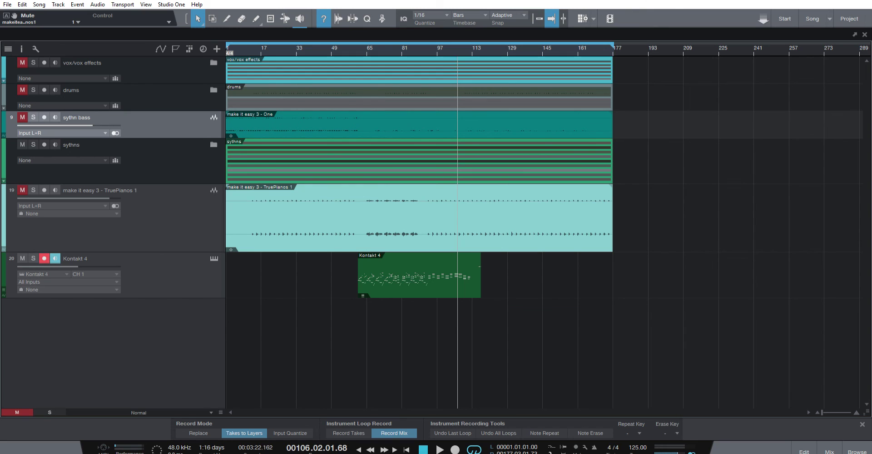
pyautogui.click(214, 144)
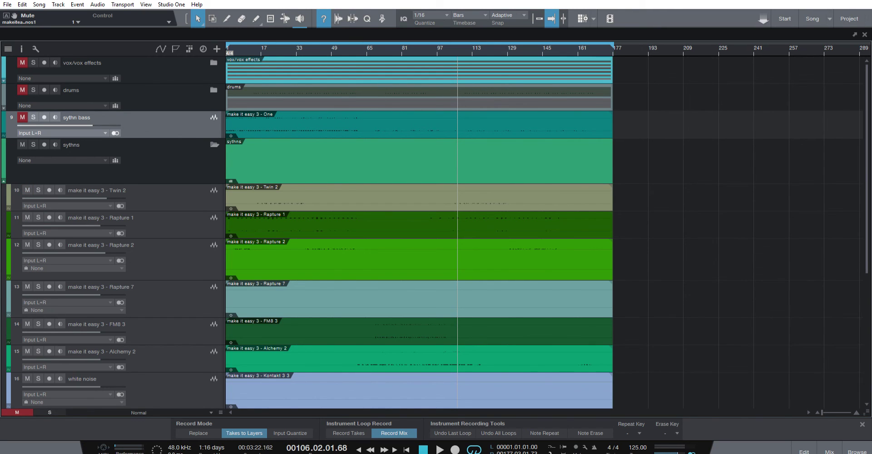
pyautogui.click(214, 145)
# Reduce the height of the TruePianos 1 track
pyautogui.click(178, 221)
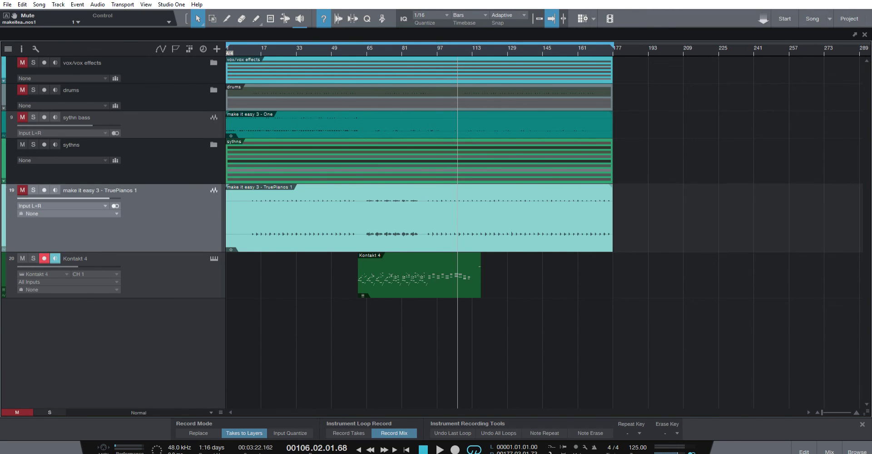
pyautogui.moveTo(179, 252); pyautogui.dragTo(179, 216)
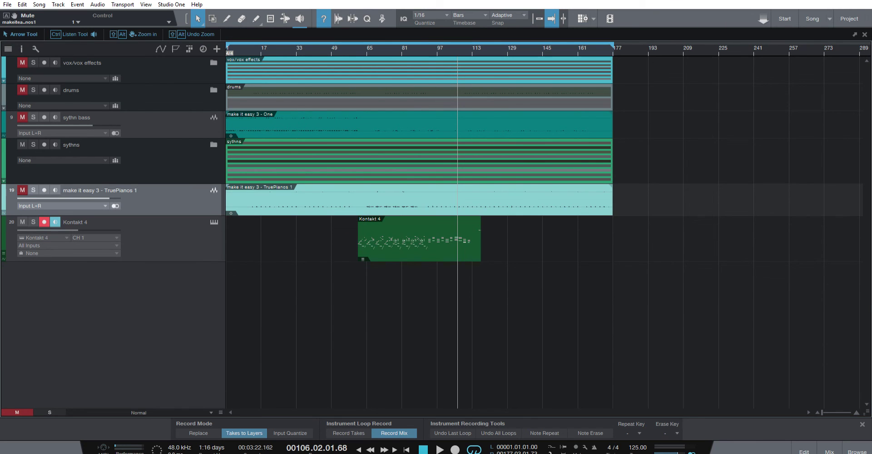
pyautogui.scroll(3, 278, 48)
pyautogui.scroll(-3, 277, 48)
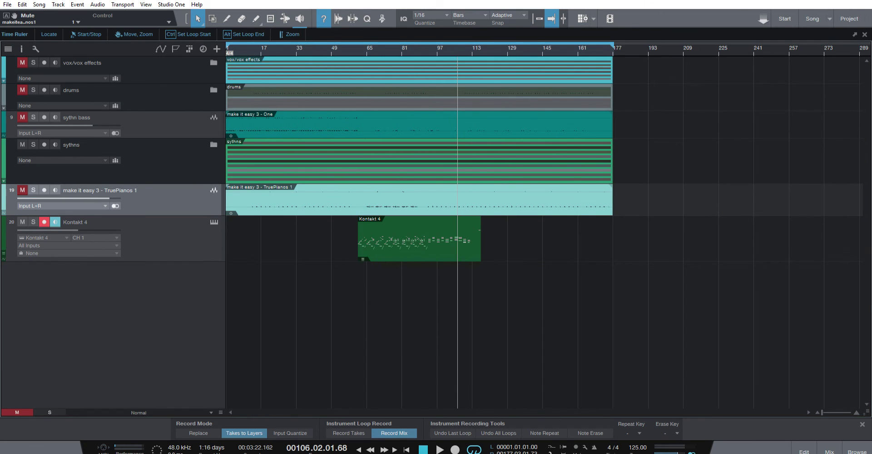